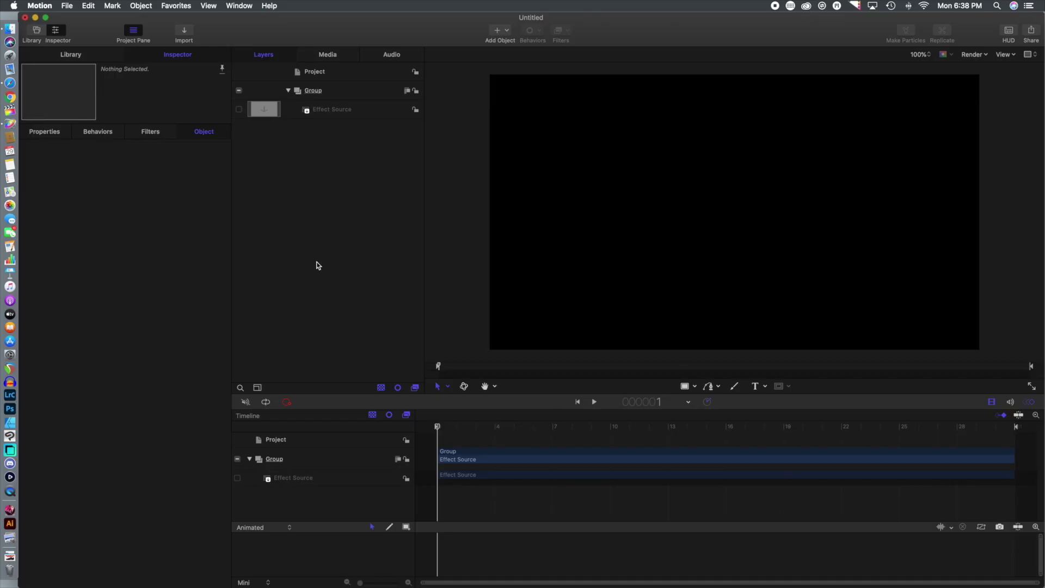
# Add a Clouds generator from the Library and set its Horizontal and Vertical Scale to 252.
pyautogui.click(88, 55)
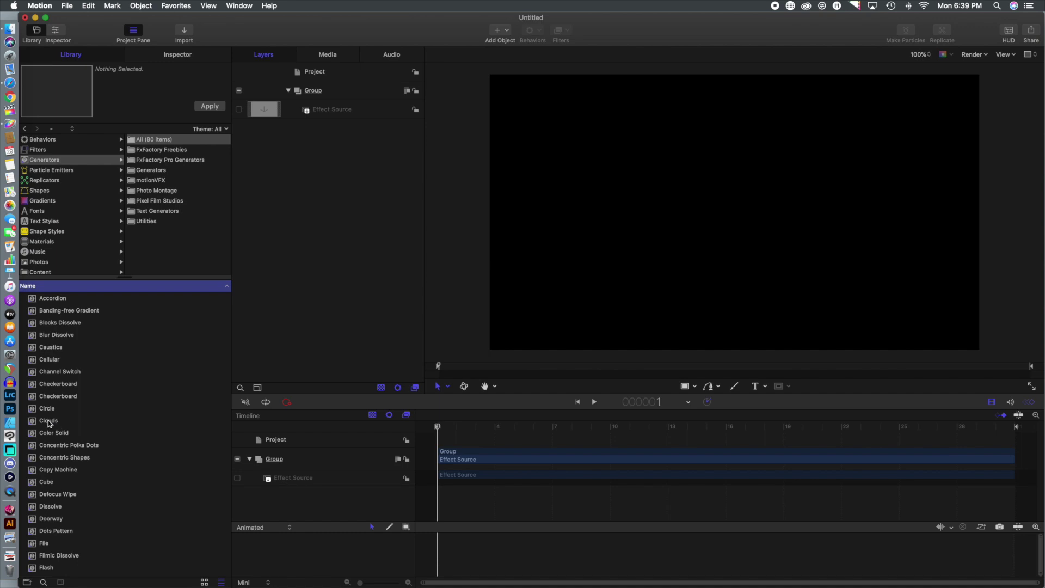
pyautogui.moveTo(55, 424); pyautogui.dragTo(336, 103)
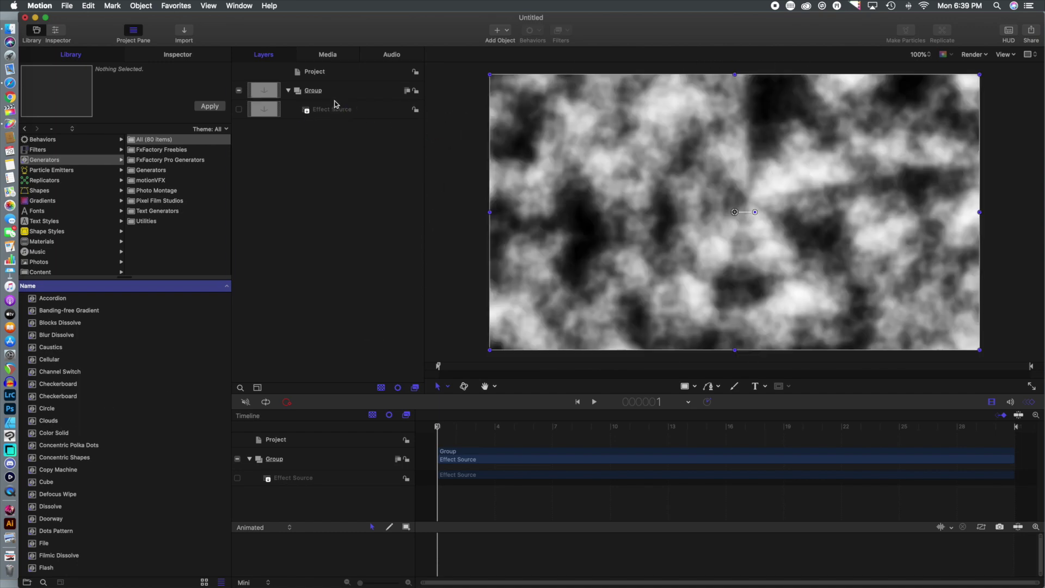
pyautogui.click(172, 56)
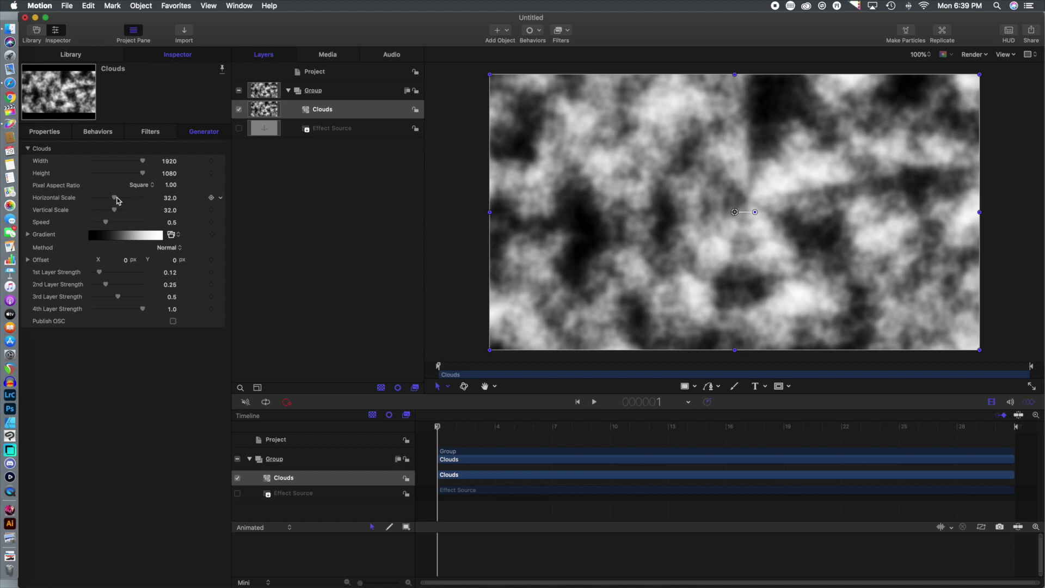
pyautogui.click(167, 199)
pyautogui.write('252')
pyautogui.press('Tab')
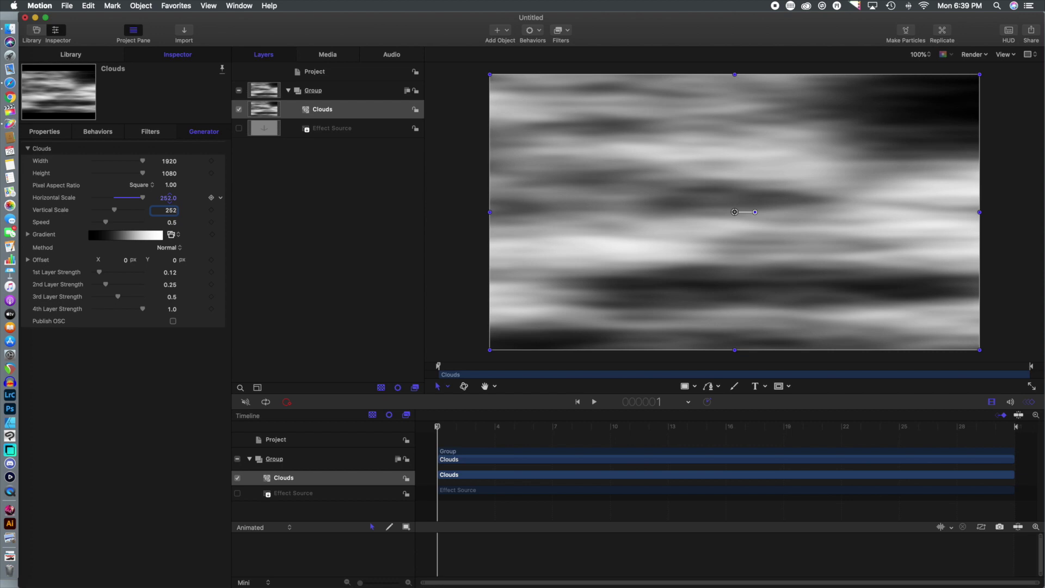
pyautogui.write('252')
pyautogui.press('Return')
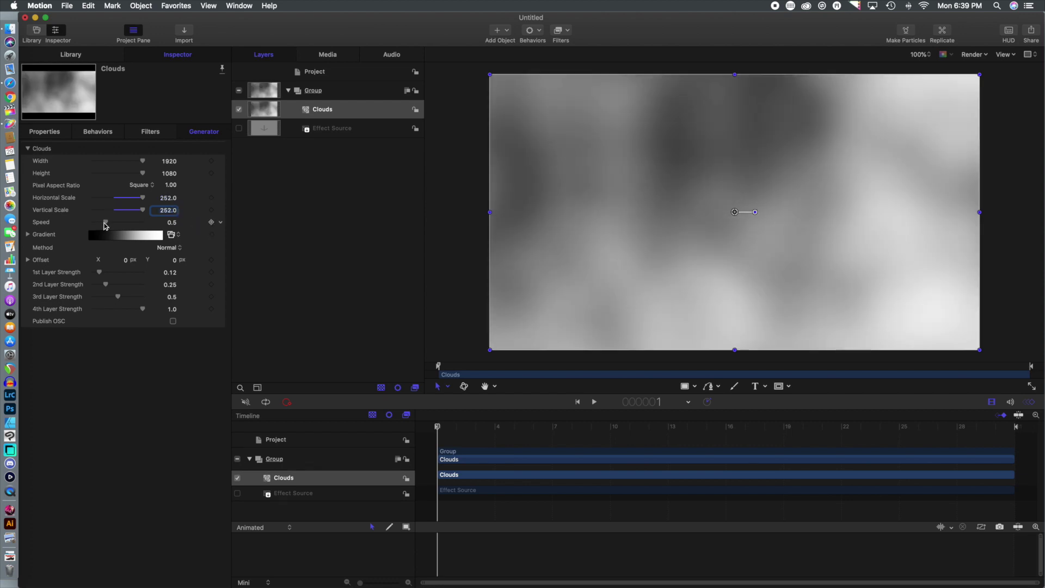
# Set Clouds 1st and 2nd Layer Strength to 1.0, the others to 0, and Speed to 0.32.
pyautogui.moveTo(99, 272); pyautogui.dragTo(206, 280)
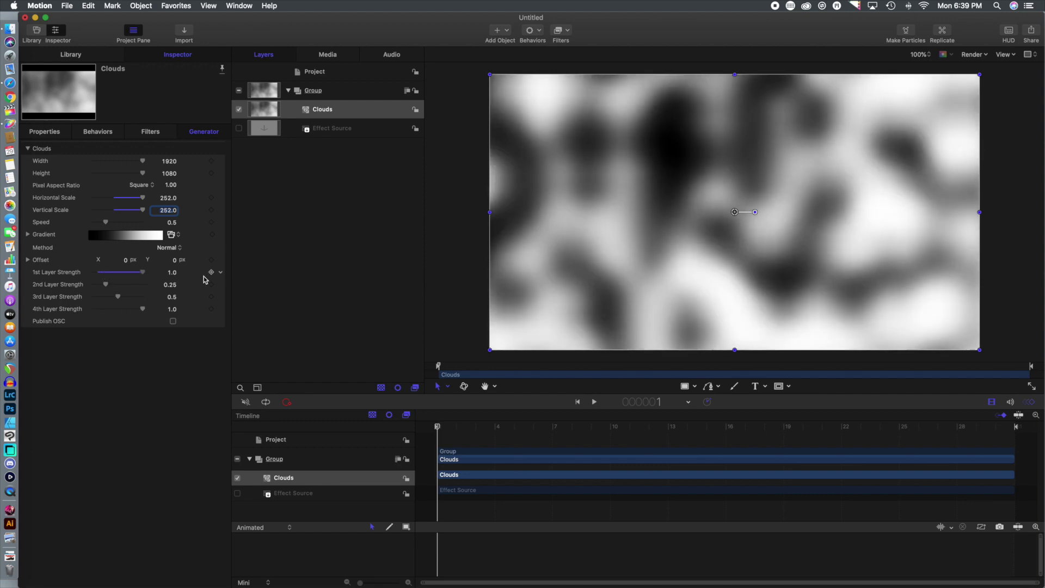
pyautogui.moveTo(106, 285); pyautogui.dragTo(80, 296)
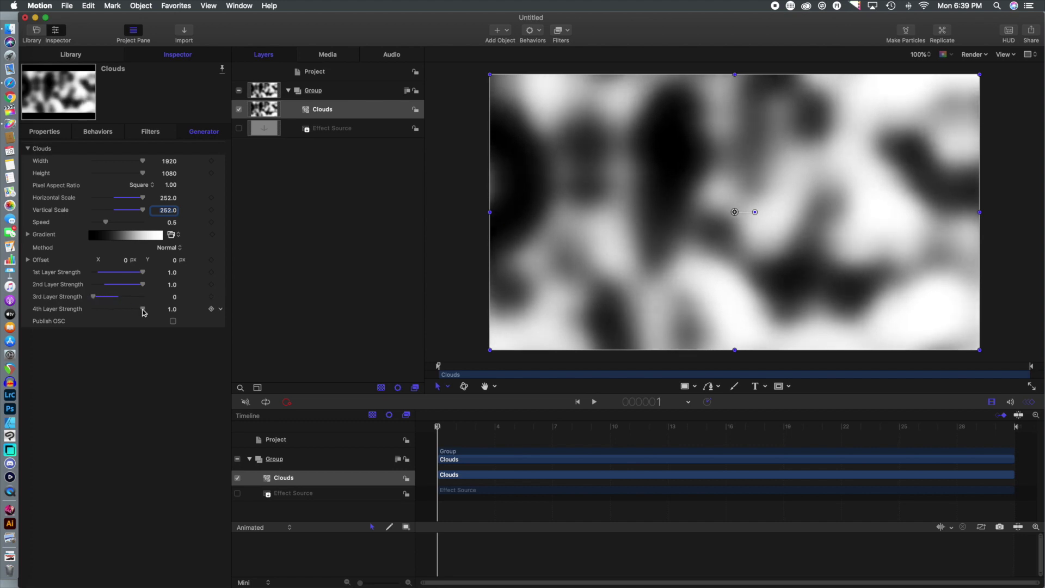
pyautogui.moveTo(144, 312); pyautogui.dragTo(81, 309)
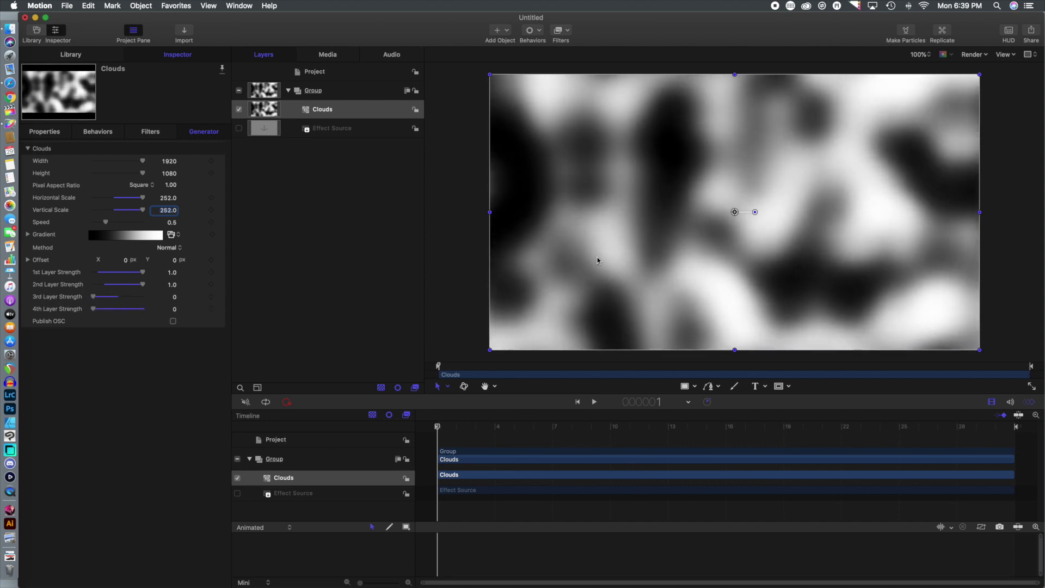
pyautogui.moveTo(440, 427); pyautogui.dragTo(803, 432)
pyautogui.moveTo(712, 433); pyautogui.dragTo(377, 430)
pyautogui.moveTo(106, 222); pyautogui.dragTo(105, 224)
pyautogui.press('space')
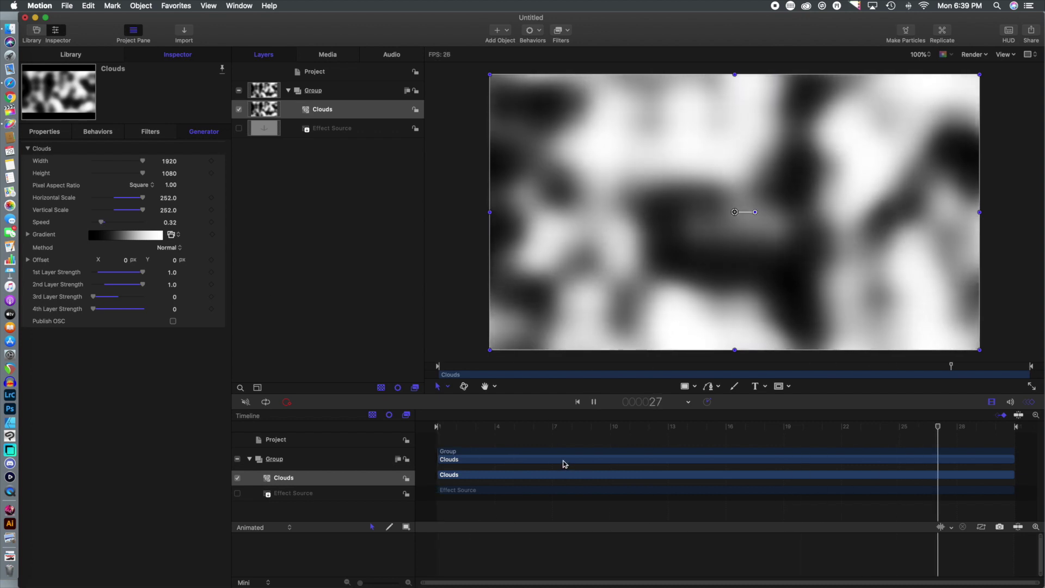
# Scale the Clouds layer to 310% and fade its opacity to about 26.44%, previewing playback.
pyautogui.click(44, 132)
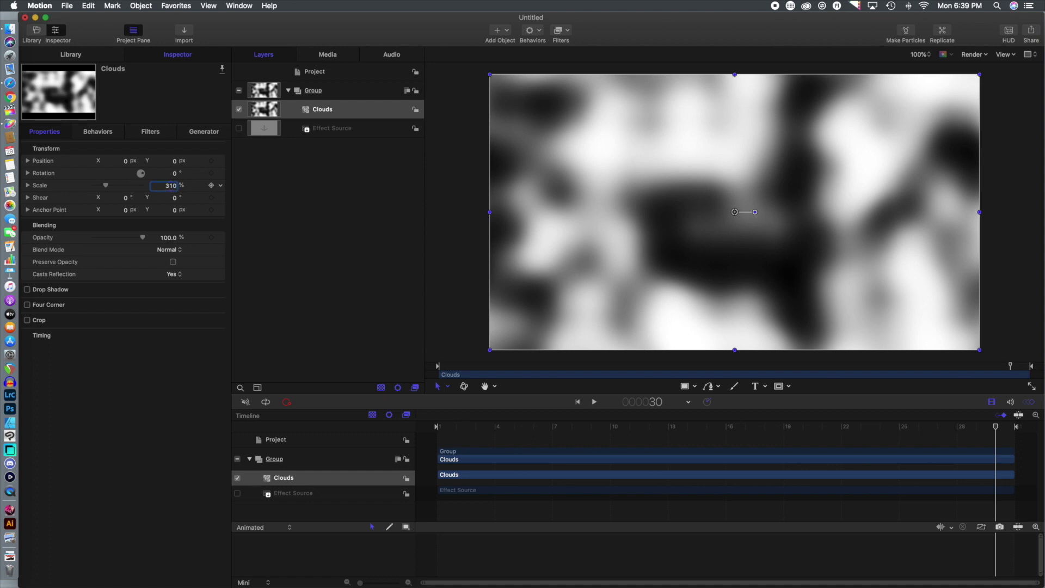
pyautogui.press('Return')
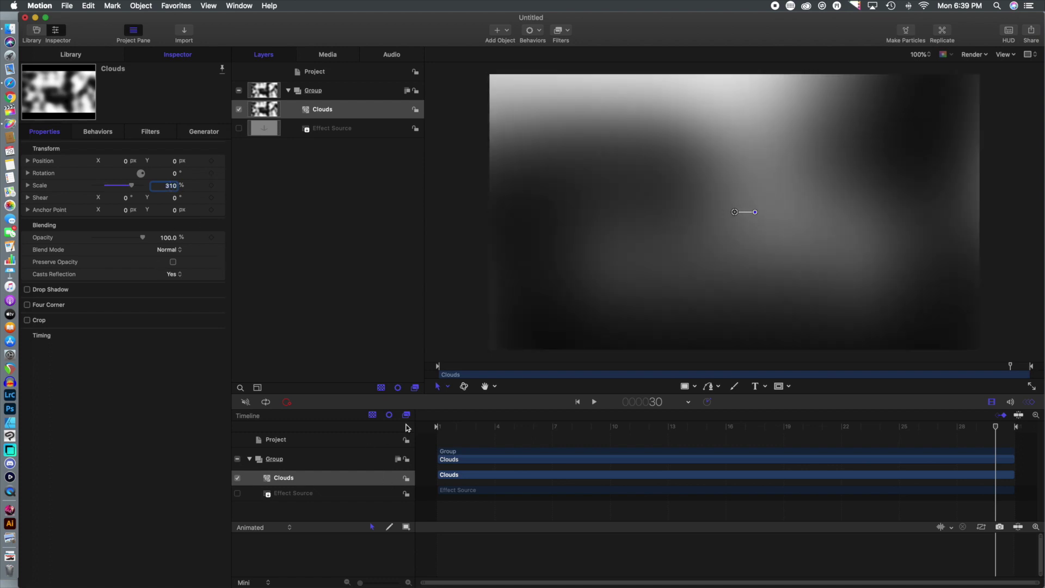
pyautogui.click(443, 431)
pyautogui.press('space')
pyautogui.moveTo(142, 238); pyautogui.dragTo(107, 241)
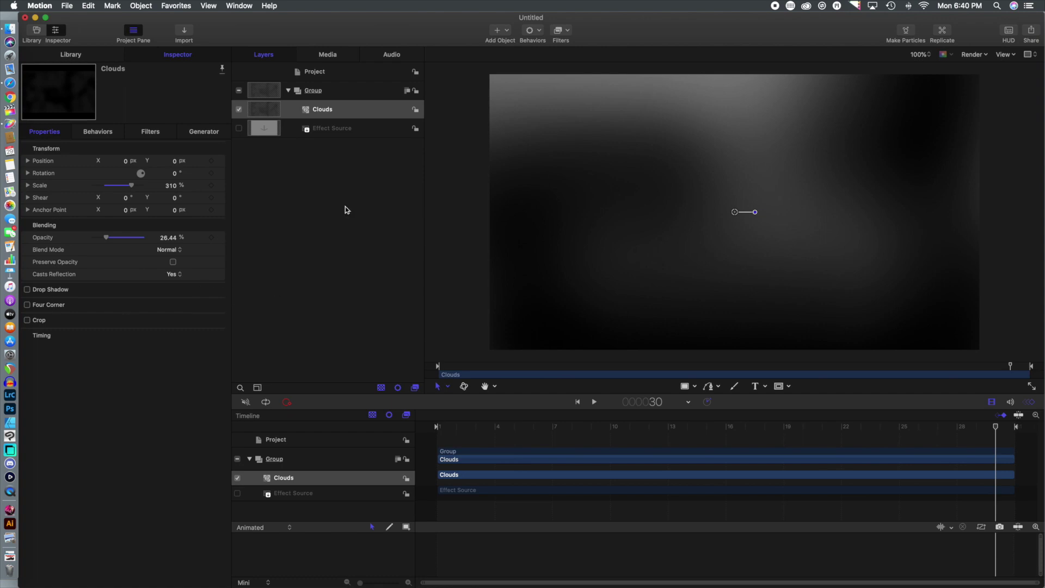
pyautogui.press('space')
# Recolor the white Clouds gradient stop to orange (Red 1.0, Green 0.53, Blue 0.17).
pyautogui.click(210, 134)
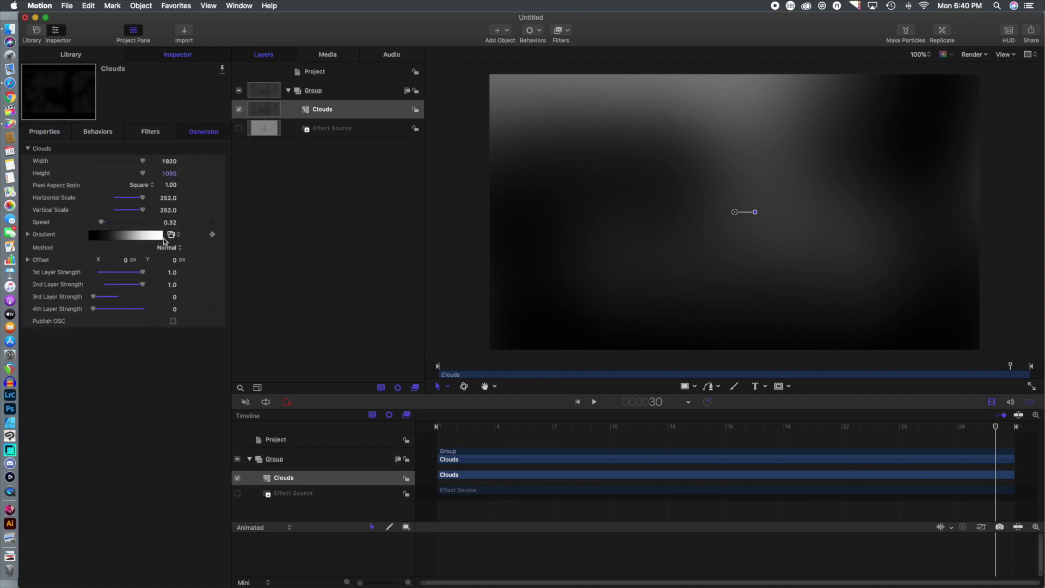
pyautogui.click(28, 235)
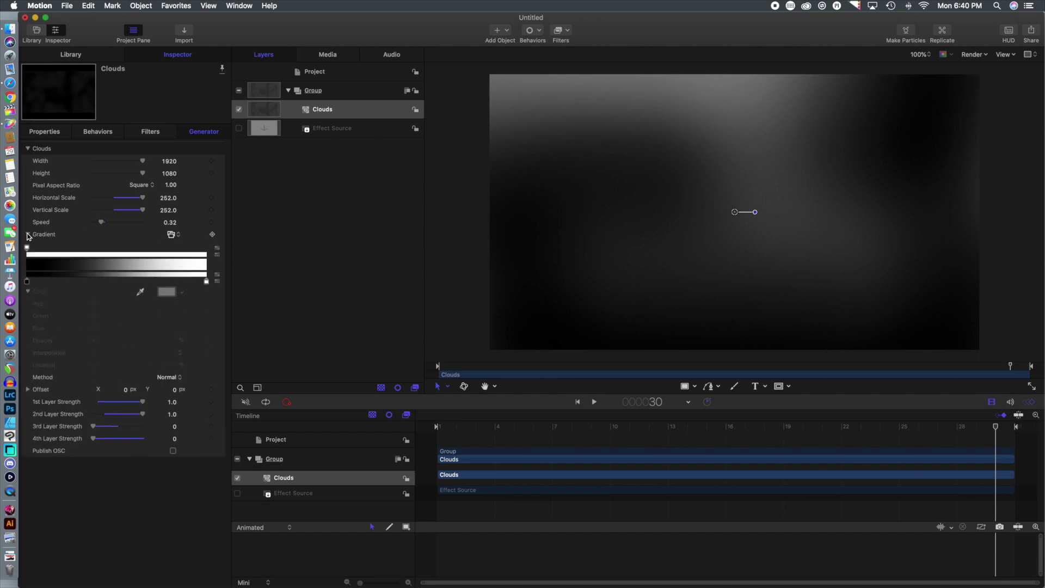
pyautogui.click(208, 282)
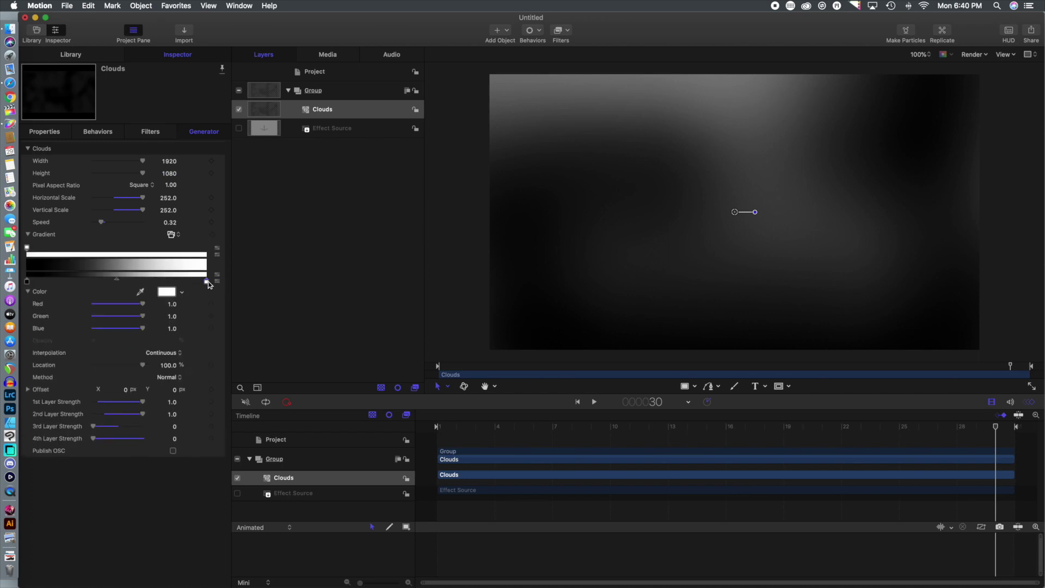
pyautogui.click(172, 294)
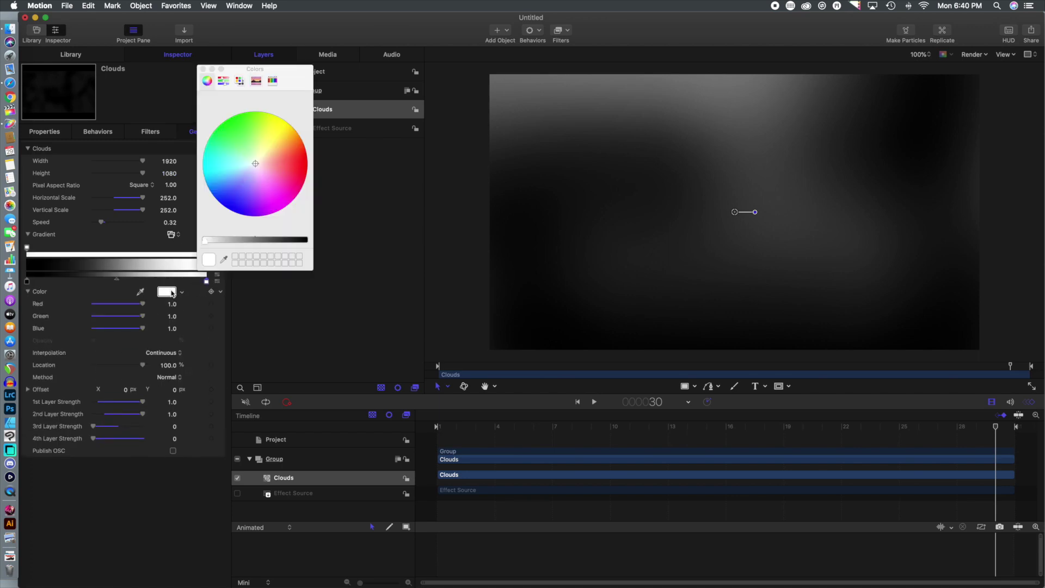
pyautogui.click(285, 147)
pyautogui.moveTo(286, 148); pyautogui.dragTo(295, 148)
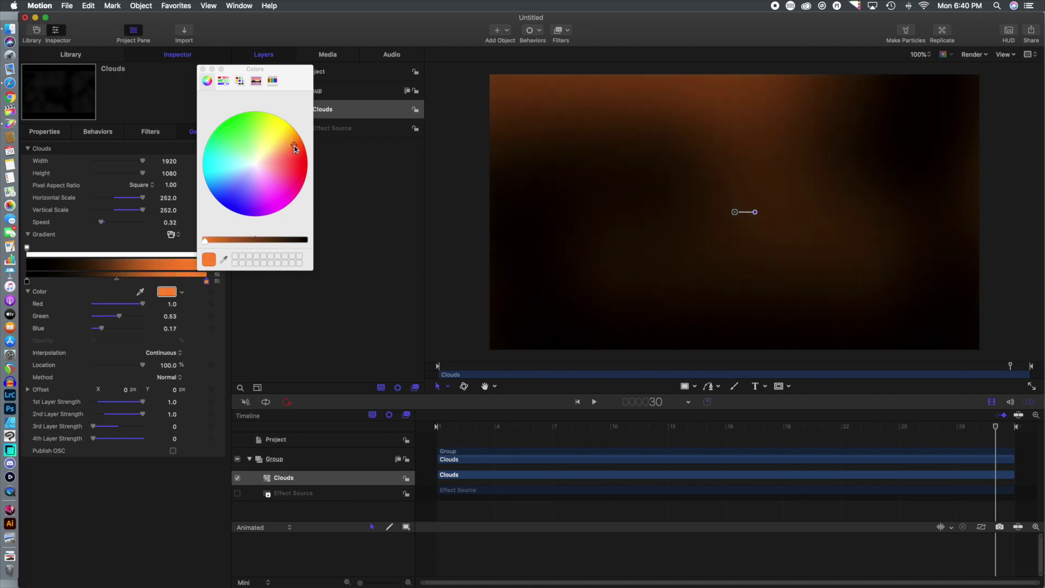
pyautogui.moveTo(456, 430); pyautogui.dragTo(414, 430)
pyautogui.click(203, 70)
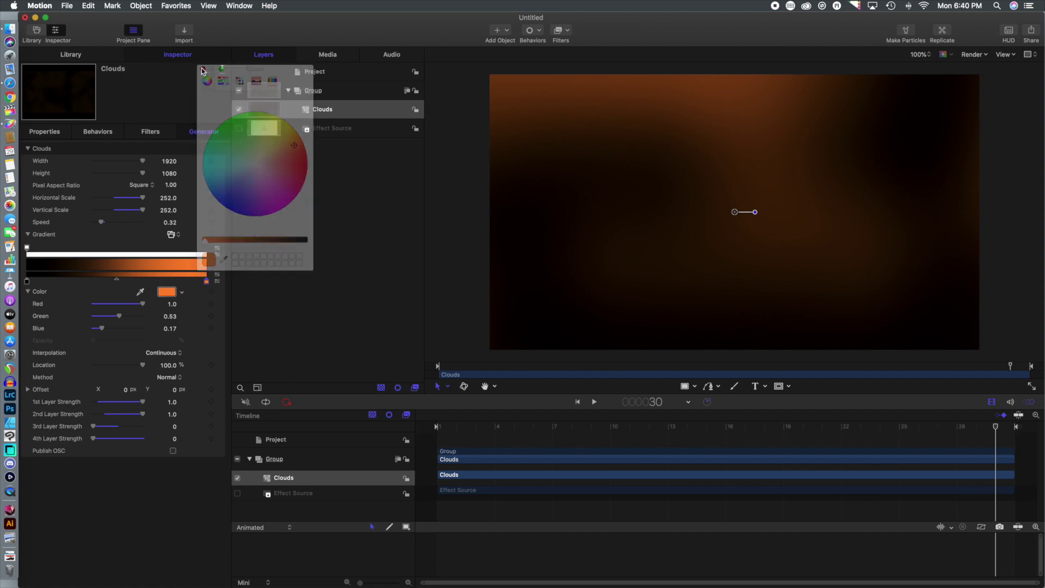
# Duplicate the Clouds layer and rename the copy 'Purple'.
pyautogui.rightClick(335, 114)
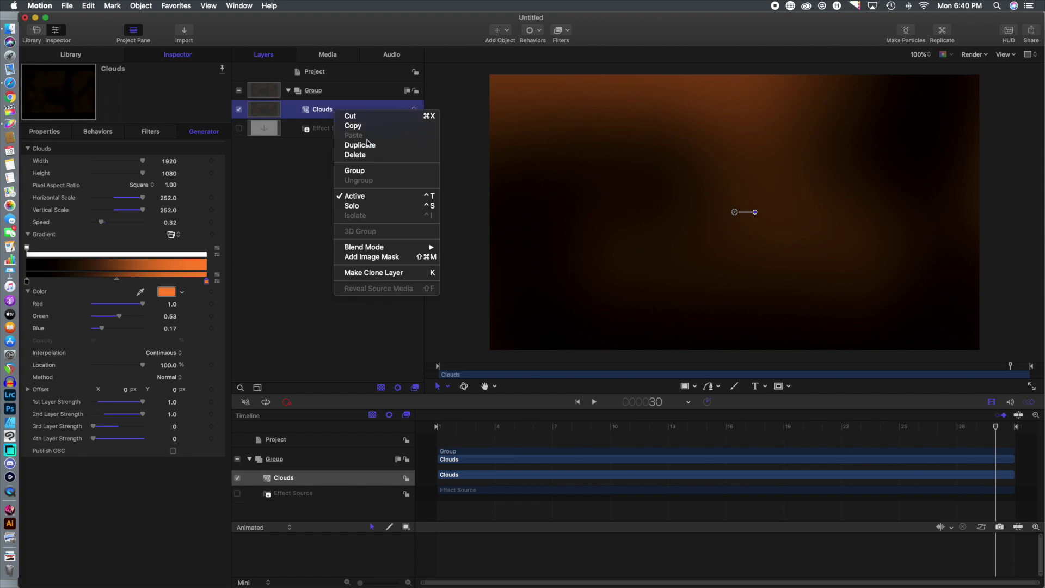
pyautogui.click(367, 145)
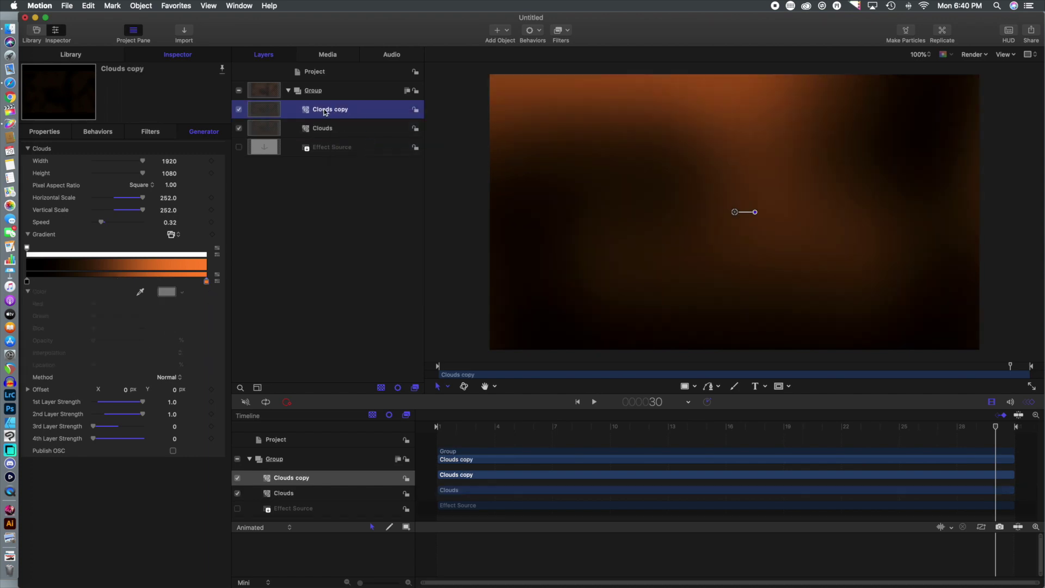
pyautogui.doubleClick(325, 110)
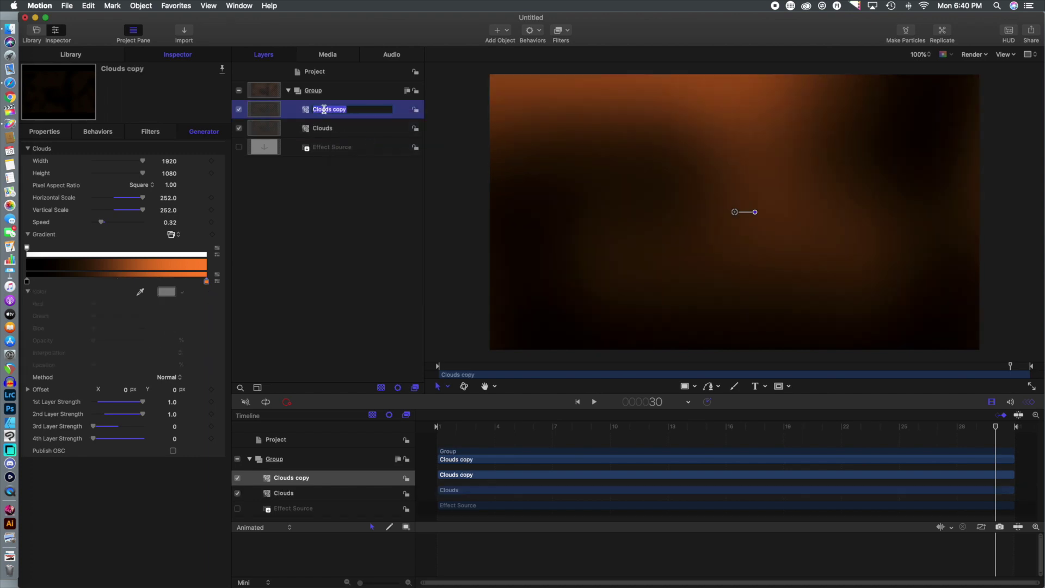
pyautogui.write('Purple')
pyautogui.click(376, 183)
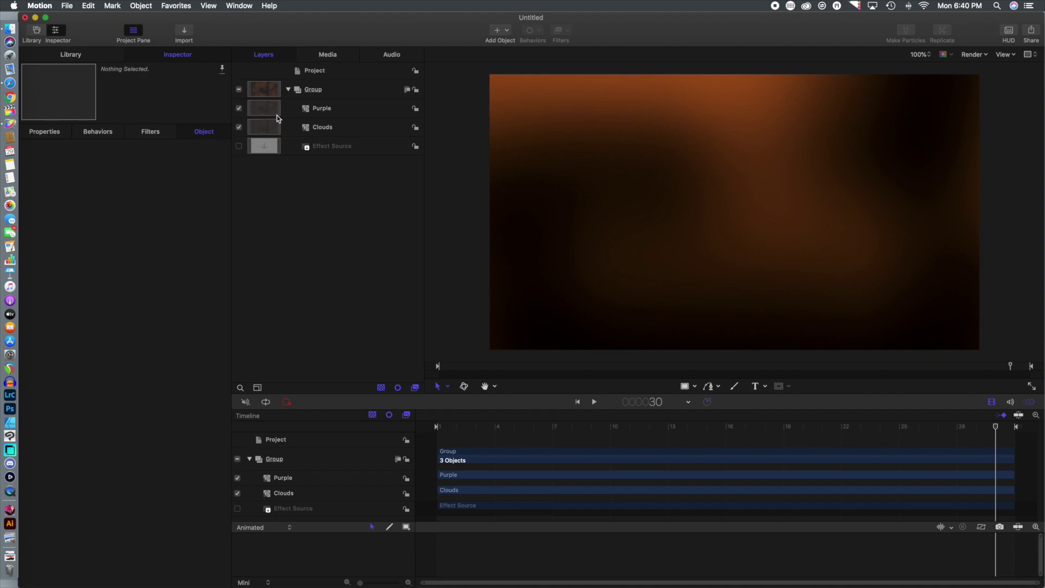
pyautogui.click(337, 111)
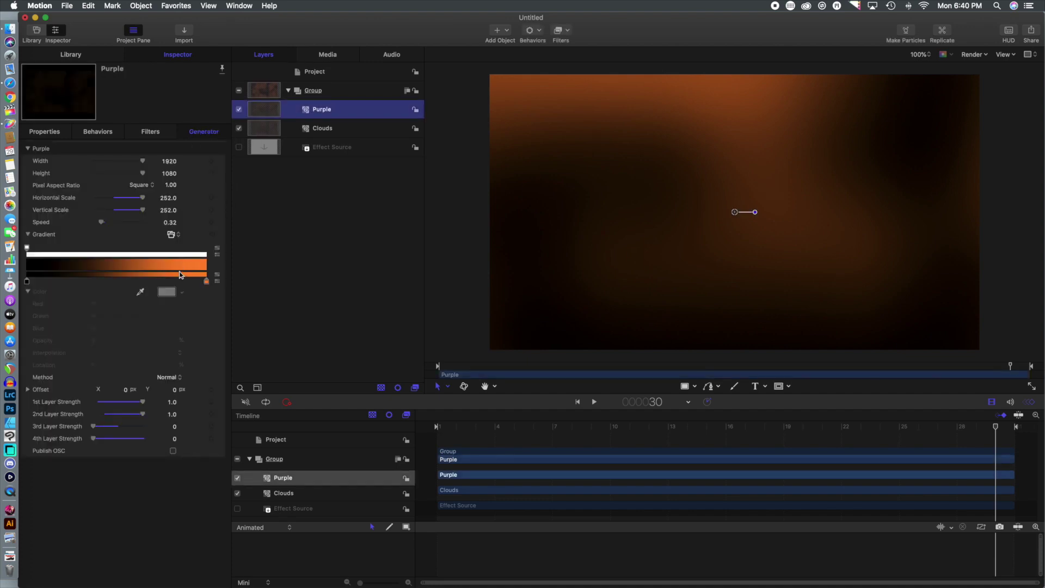
# Change the Purple layer's orange gradient stop to purple and preview from the first frame.
pyautogui.click(206, 281)
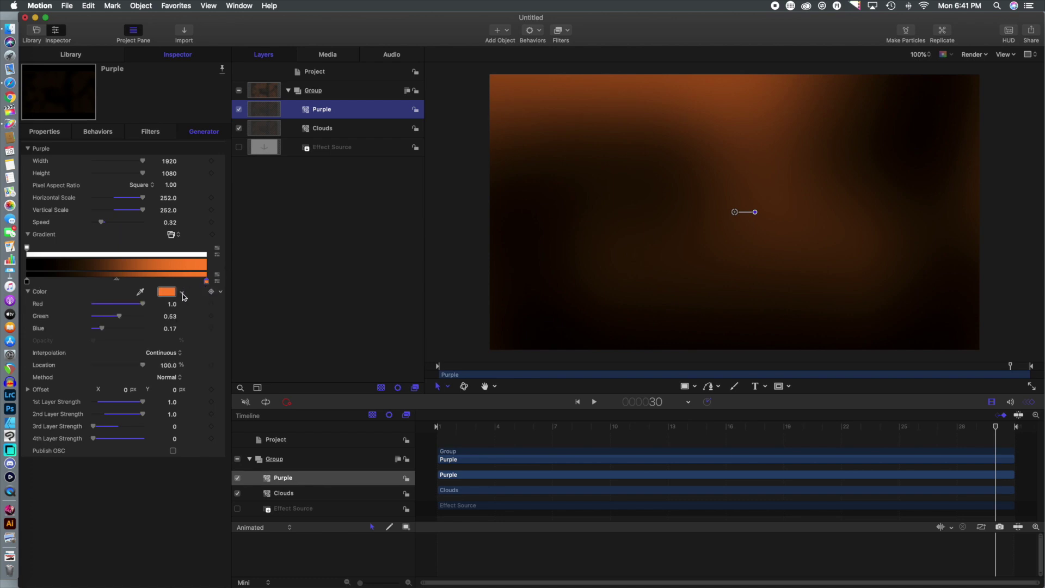
pyautogui.click(182, 293)
pyautogui.moveTo(199, 372); pyautogui.dragTo(225, 375)
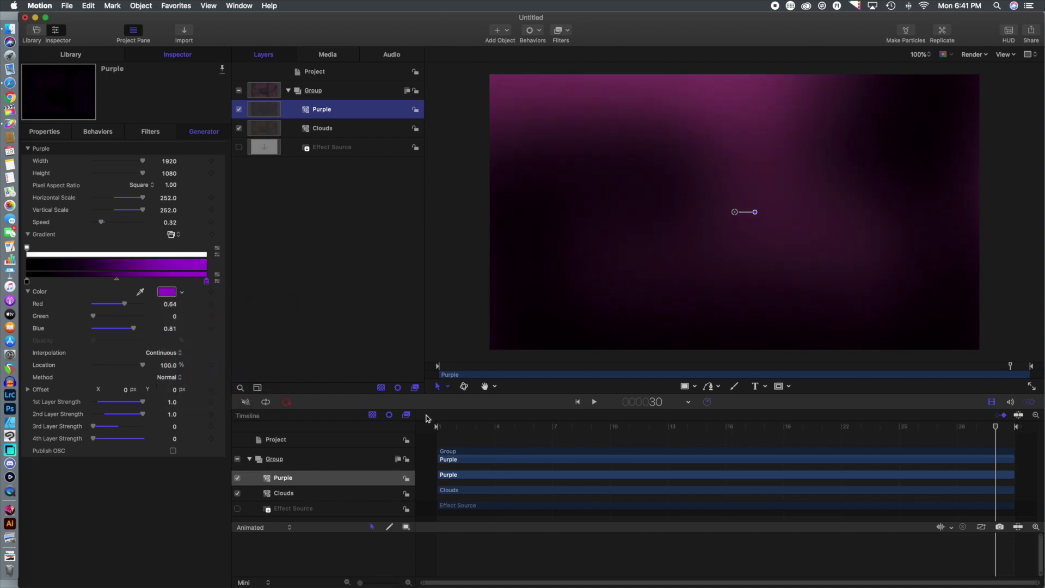
pyautogui.moveTo(446, 430); pyautogui.dragTo(1017, 418)
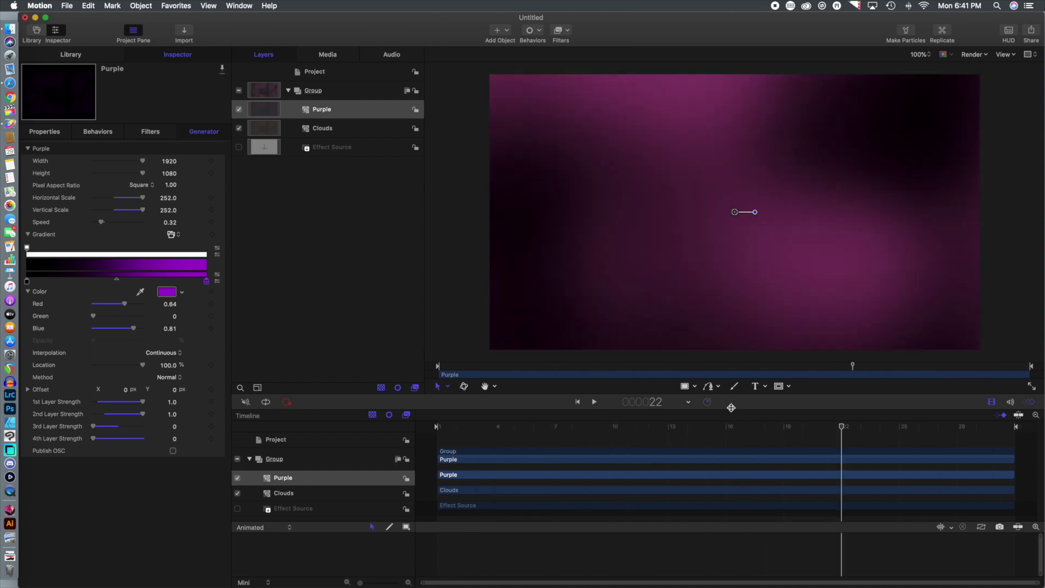
pyautogui.press('Home')
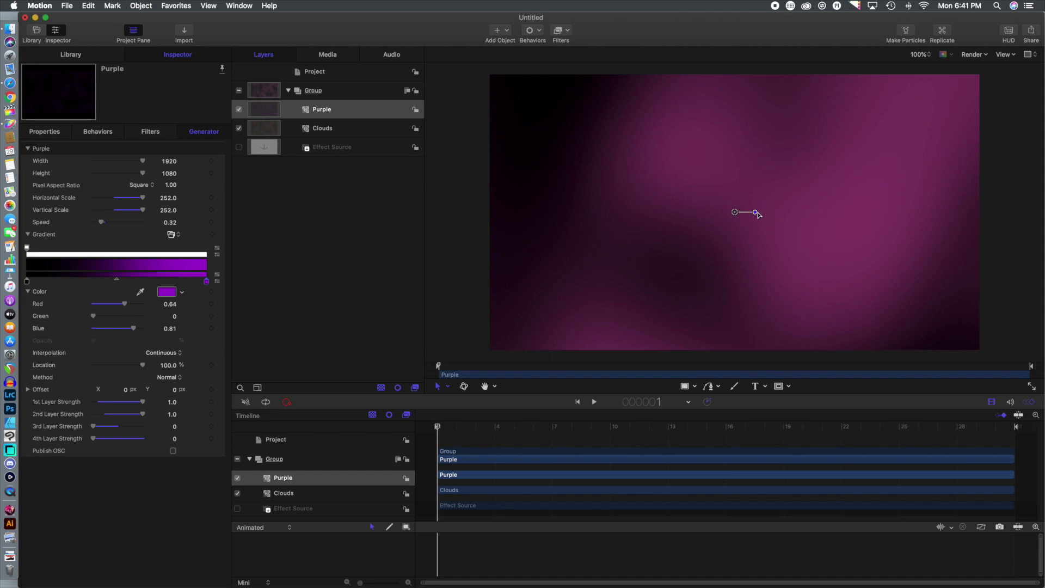
# Rotate the Purple cloud pattern and reduce its Horizontal Scale to 84.
pyautogui.moveTo(756, 213); pyautogui.dragTo(720, 236)
pyautogui.press('space')
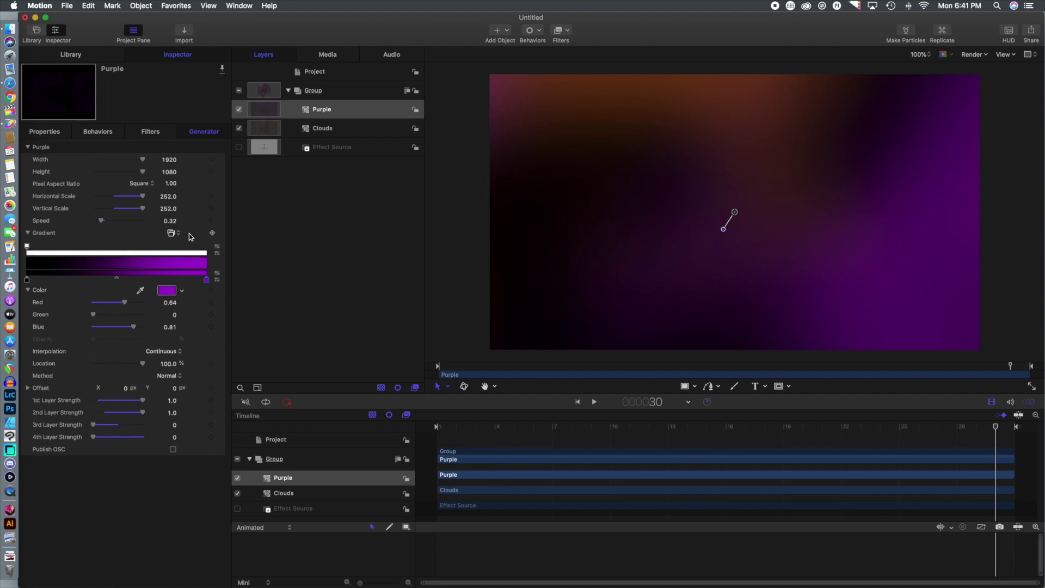
pyautogui.moveTo(142, 199); pyautogui.dragTo(164, 202)
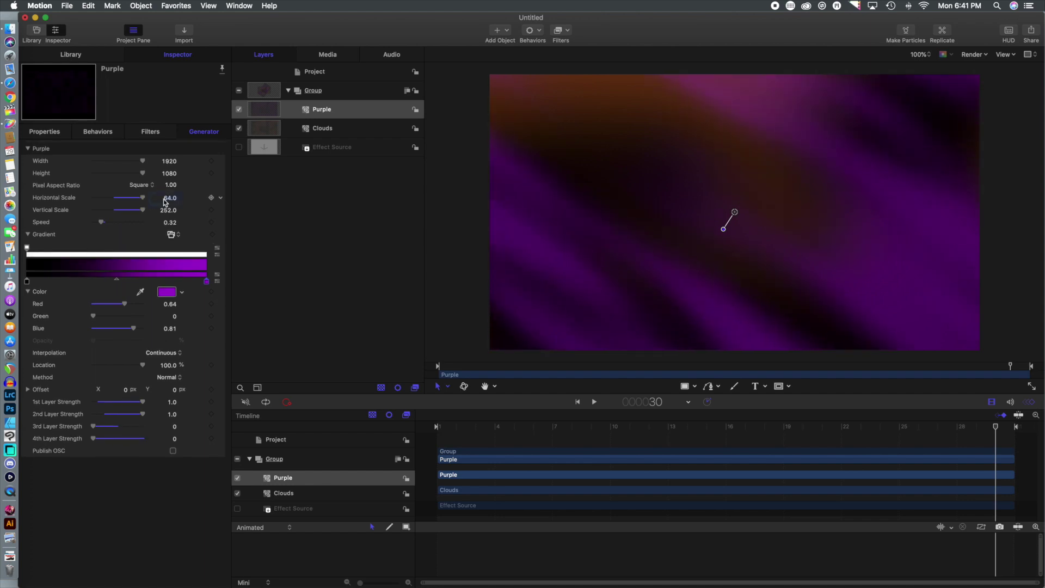
# Give the Purple generator a Horizontal Scale of 218 and a Vertical Scale of 206.
pyautogui.click(165, 200)
pyautogui.write('218')
pyautogui.press('Return')
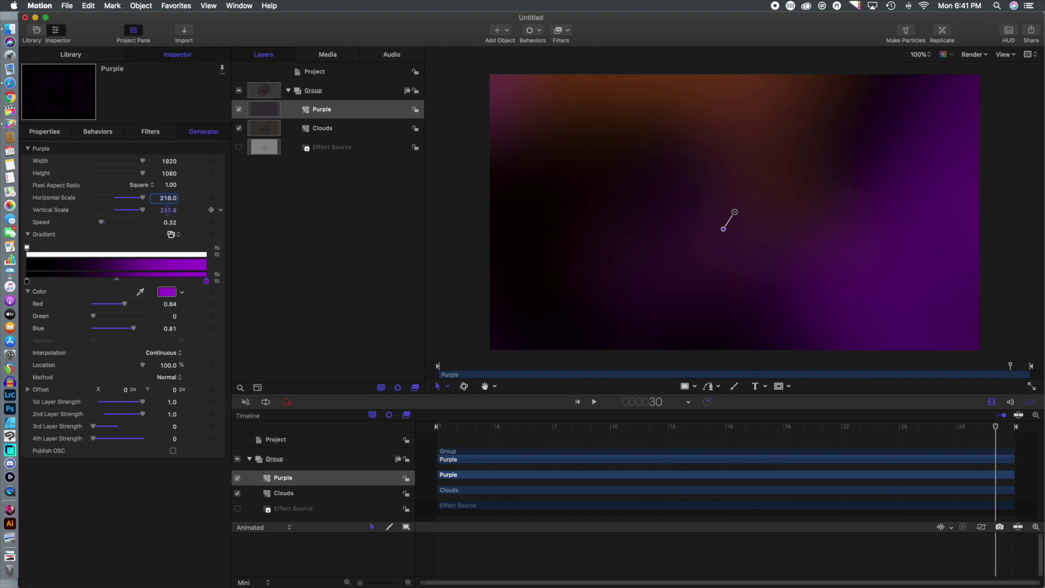
pyautogui.moveTo(168, 212); pyautogui.dragTo(168, 212)
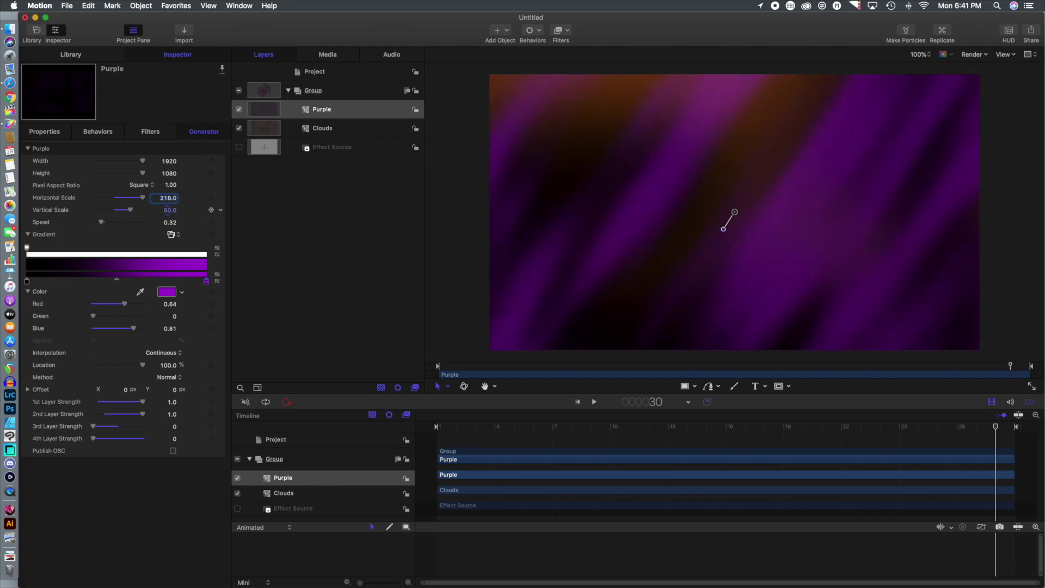
pyautogui.moveTo(168, 212); pyautogui.dragTo(167, 211)
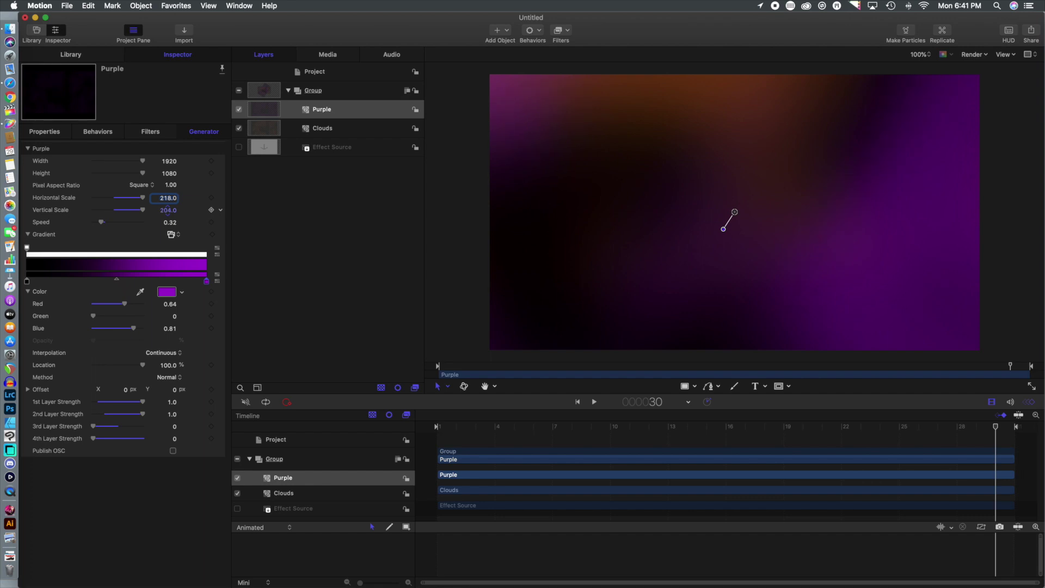
pyautogui.moveTo(168, 211); pyautogui.dragTo(167, 211)
pyautogui.click(55, 132)
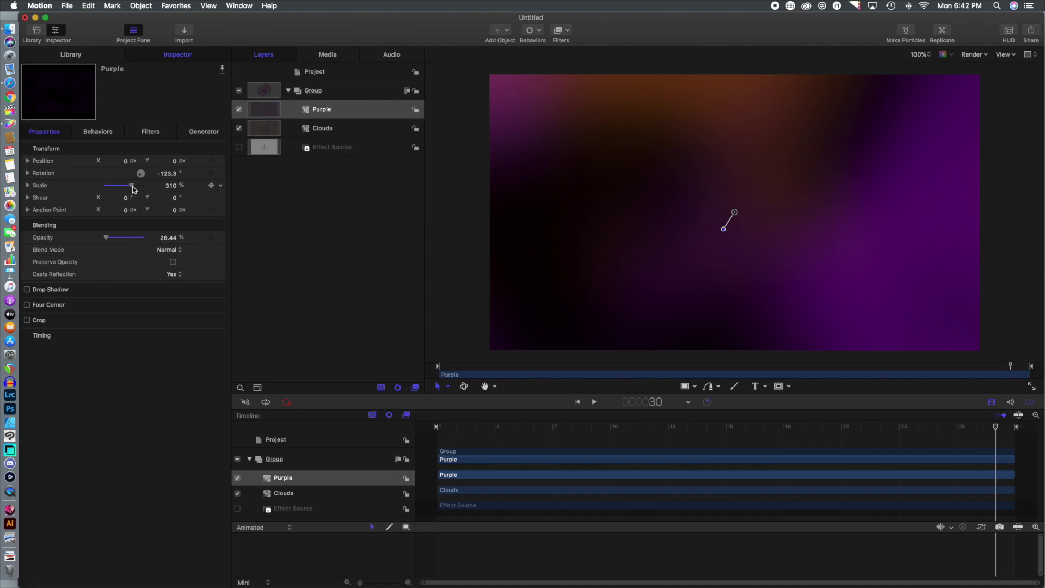
# Undo a trial scale change and drop the Purple layer's opacity to 8.34%.
pyautogui.moveTo(131, 186); pyautogui.dragTo(121, 187)
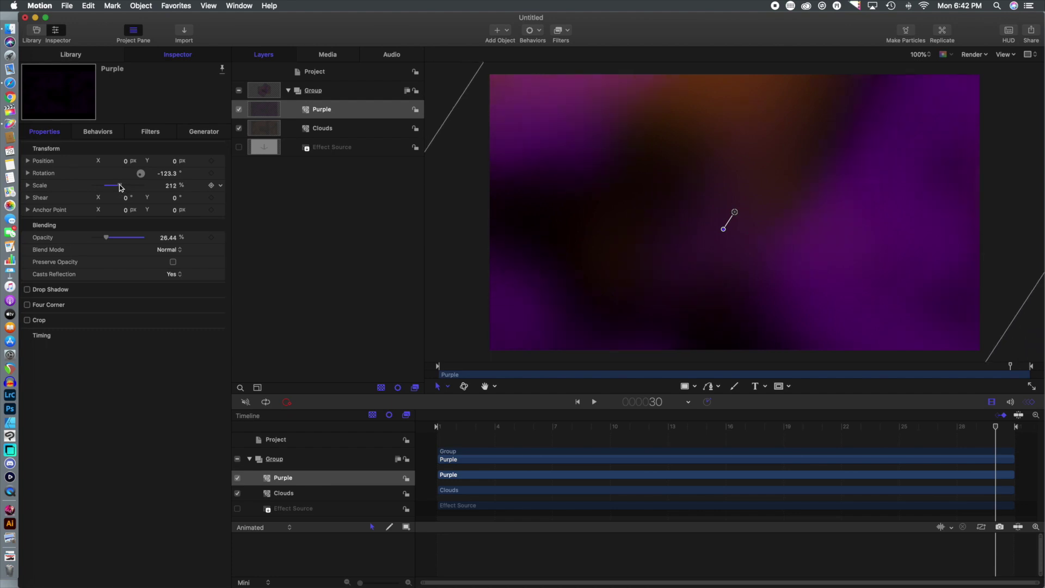
pyautogui.press('super+z')
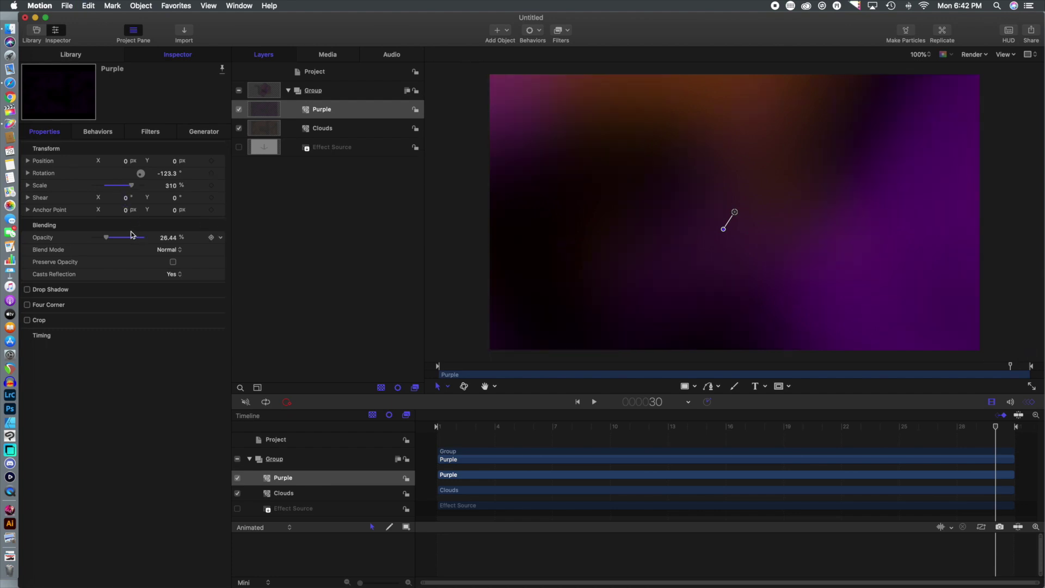
pyautogui.moveTo(106, 238); pyautogui.dragTo(101, 237)
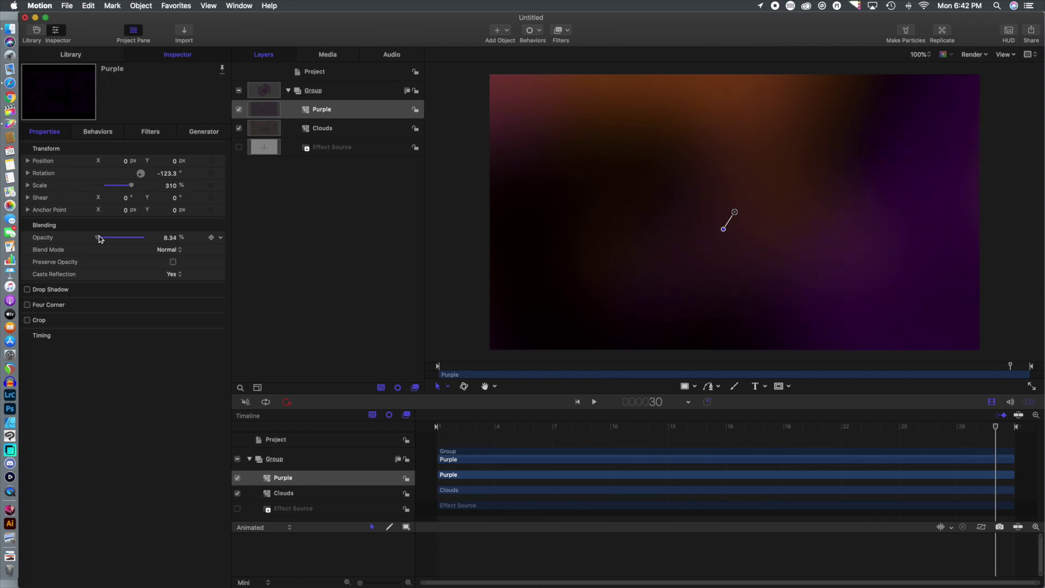
# Preview the effect with Effect Source shown, then hidden, playing from the first frame.
pyautogui.click(239, 147)
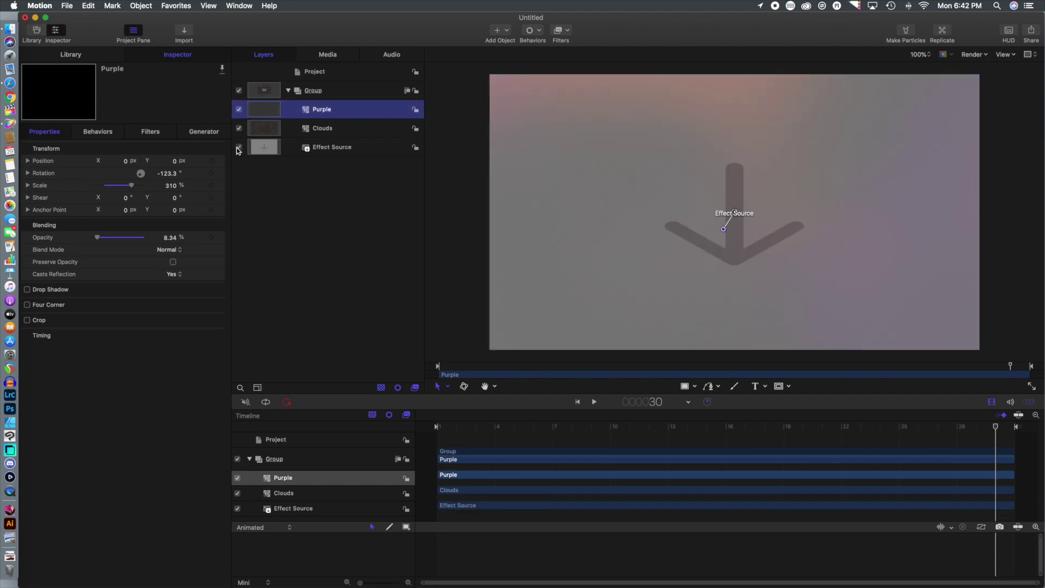
pyautogui.click(446, 428)
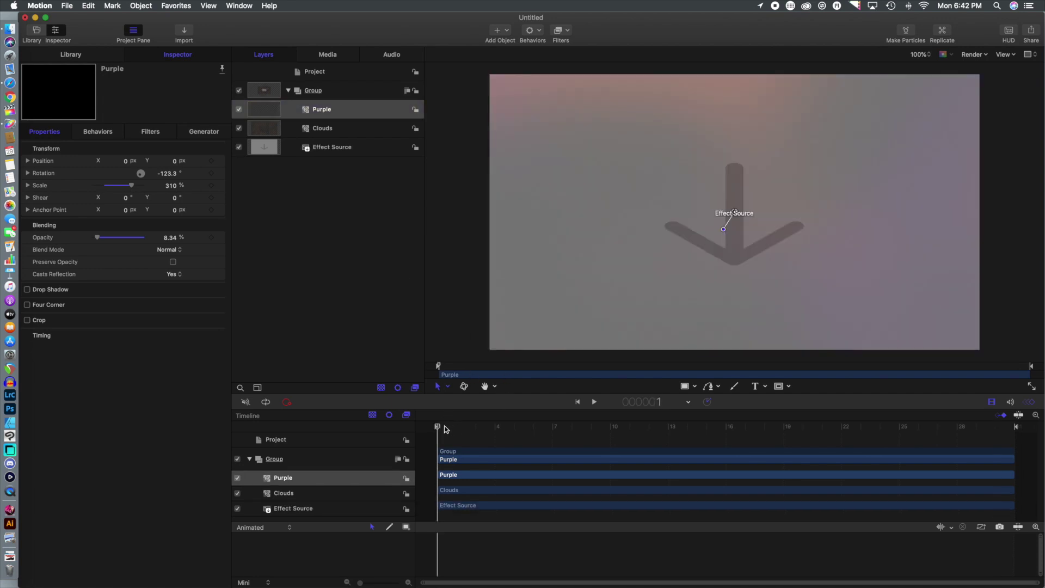
pyautogui.press('space')
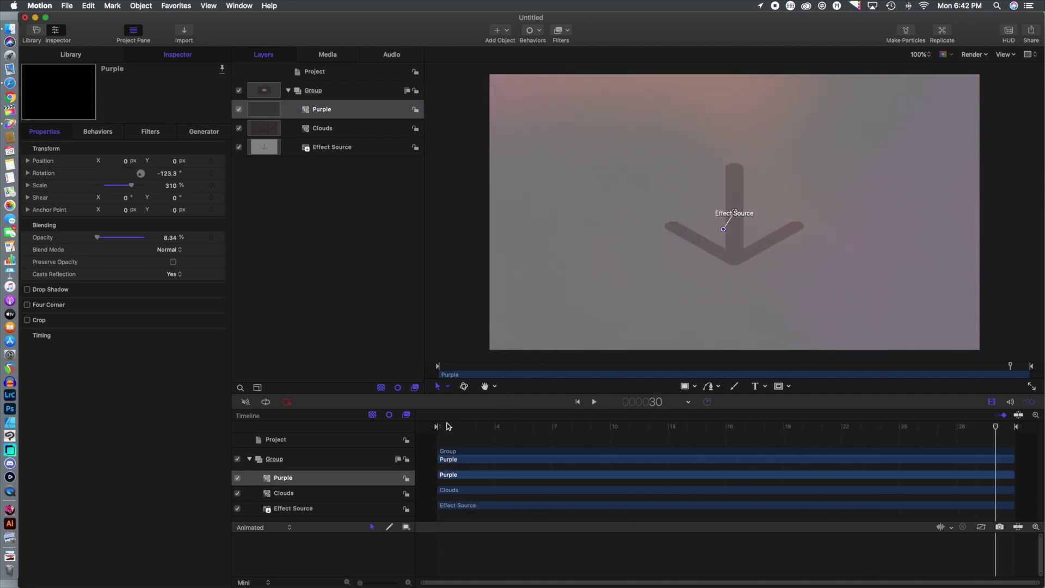
pyautogui.click(239, 147)
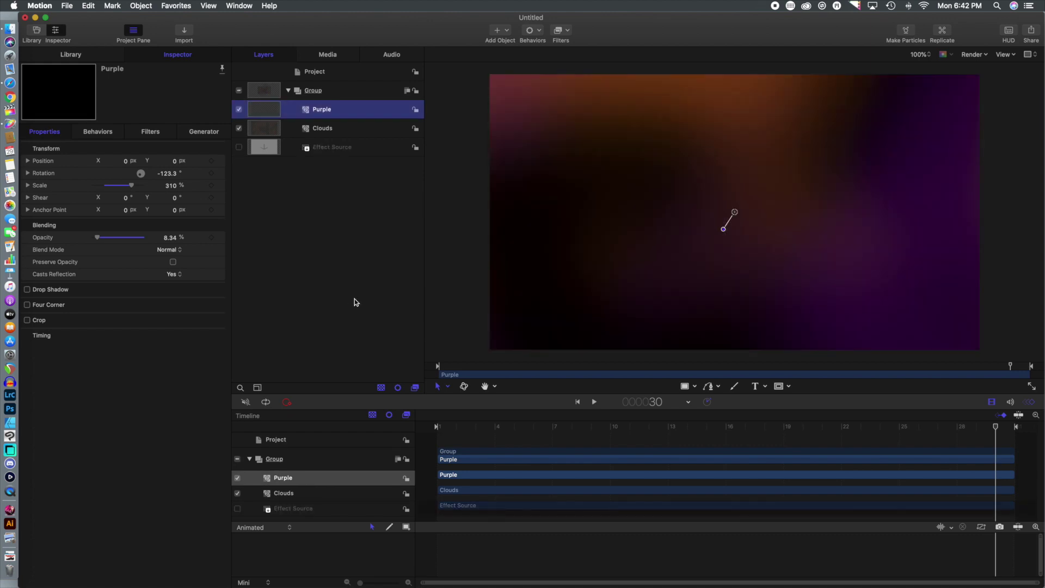
pyautogui.click(445, 428)
pyautogui.press('space')
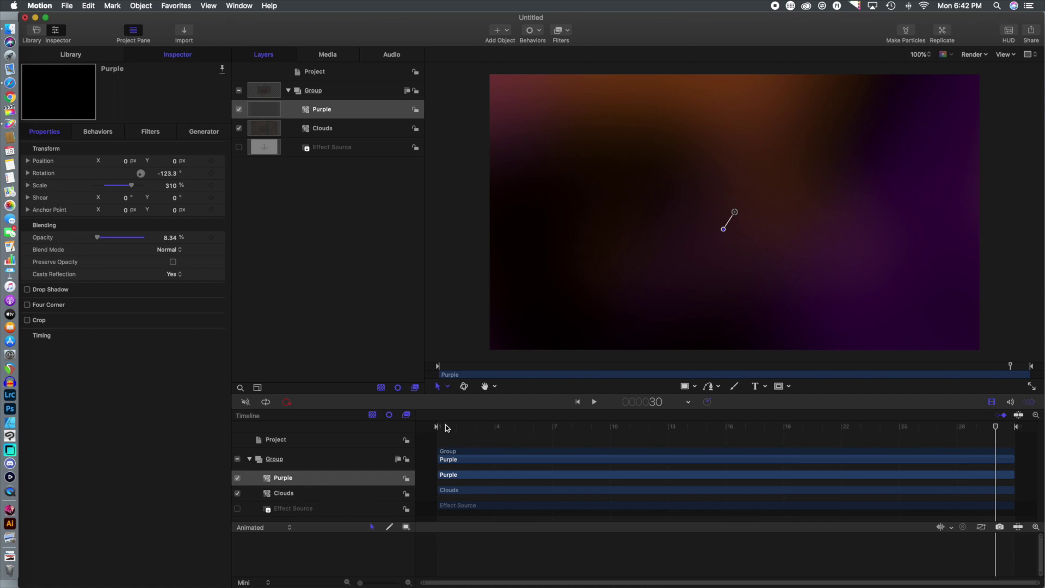
pyautogui.click(67, 6)
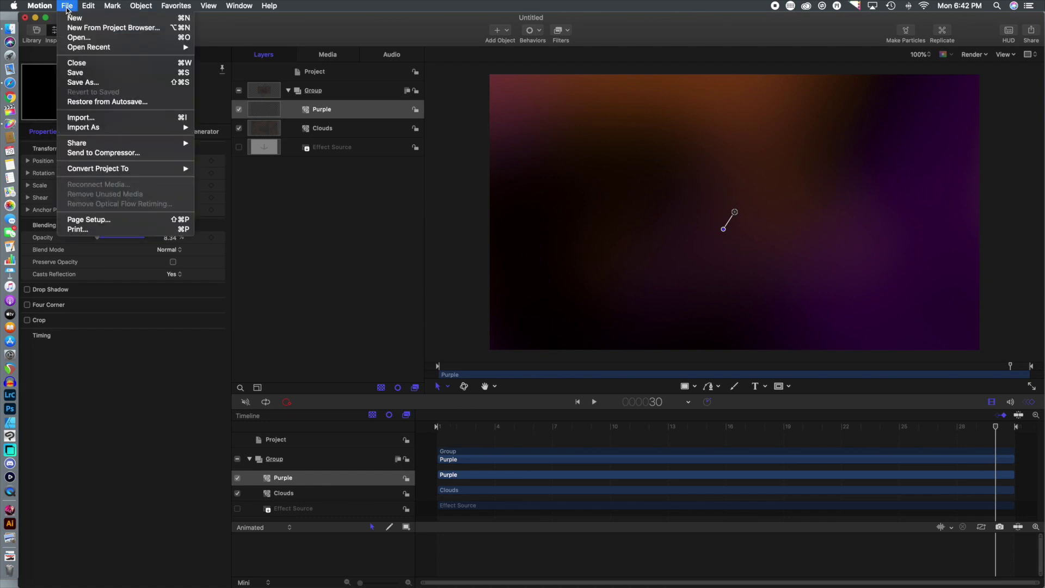
# Start publishing via File > Save and set the template Category to JD's Effects.
pyautogui.click(104, 73)
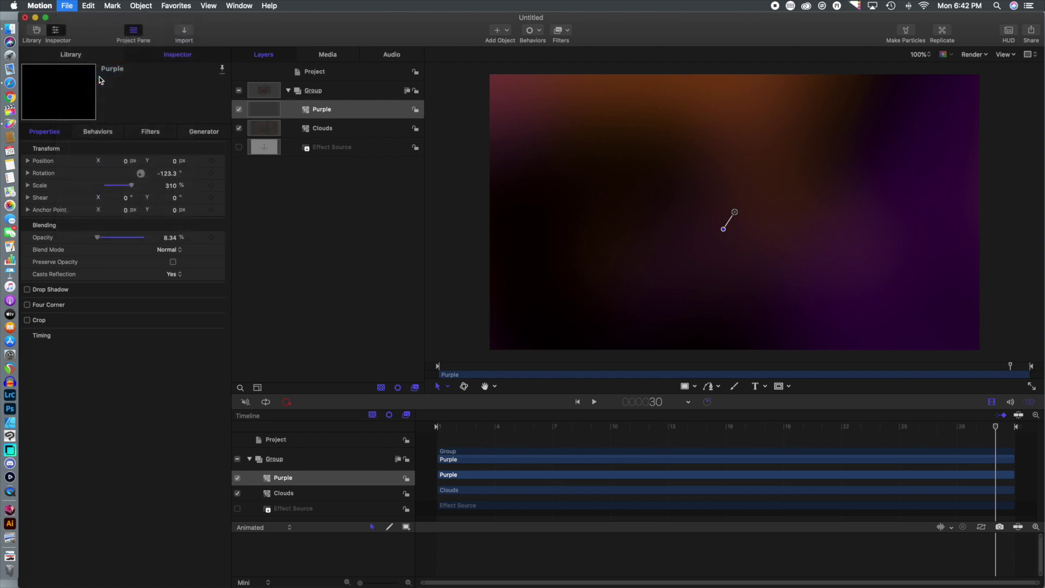
pyautogui.click(546, 107)
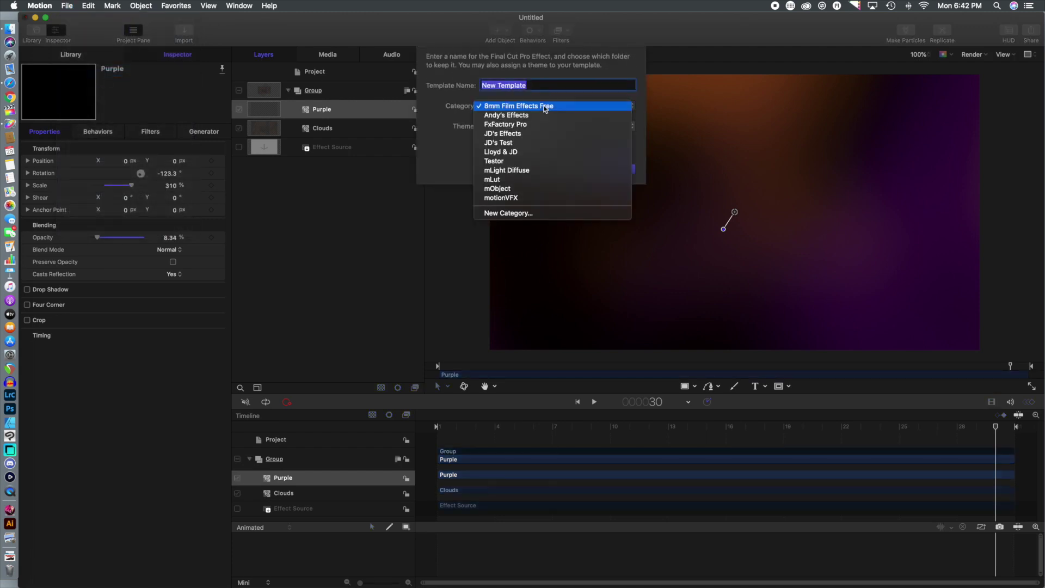
pyautogui.click(545, 137)
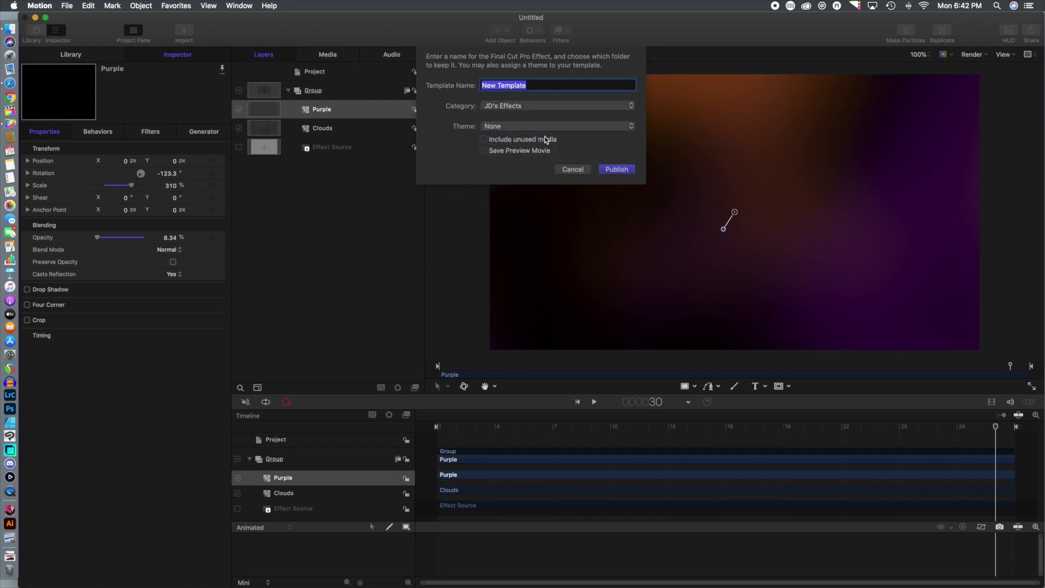